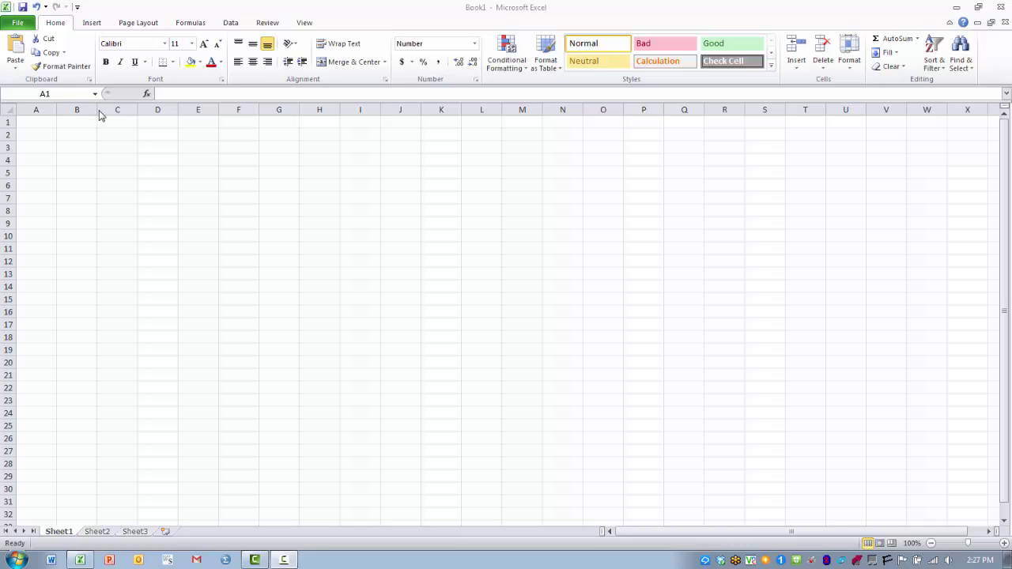
Enter the headers ID#, sex and age in cells A1, B1 and C1
left_click(30, 122)
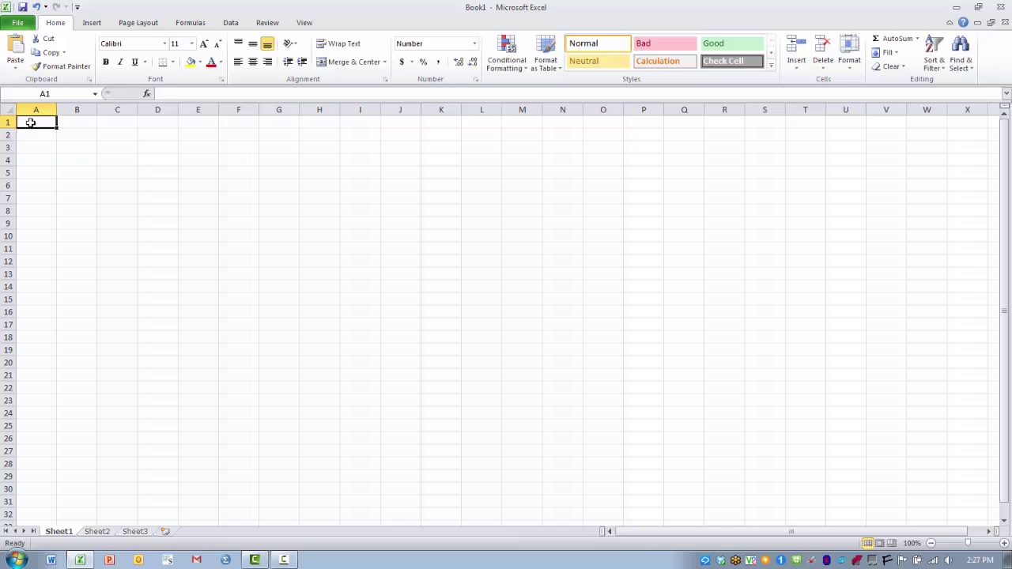
type("ID#")
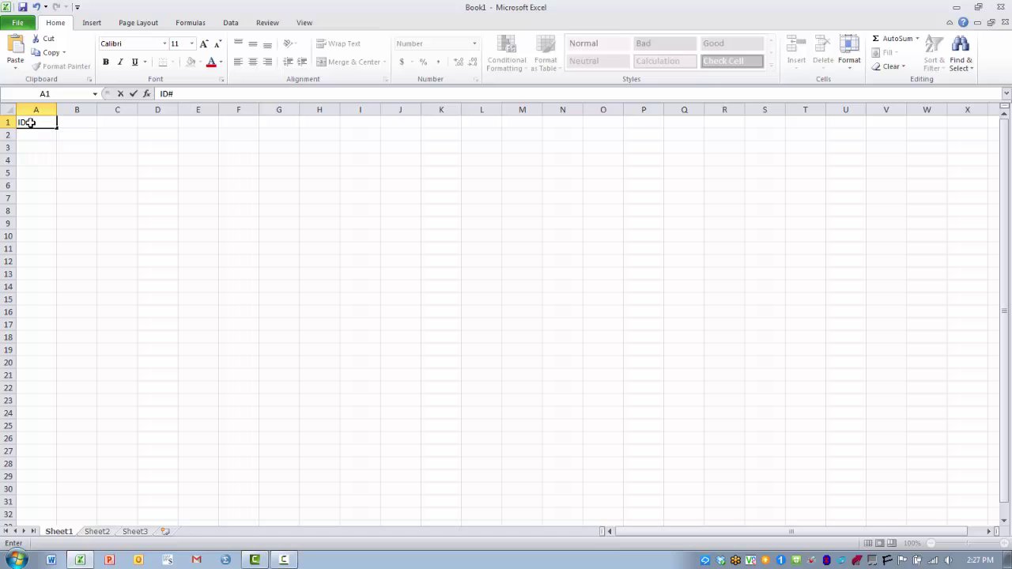
key("Tab")
type("sex")
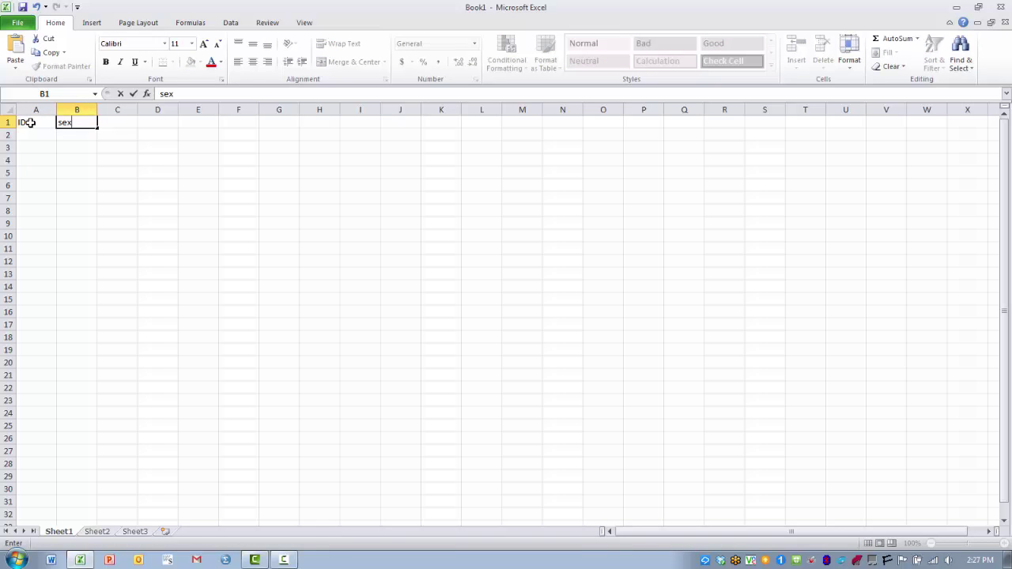
key("Tab")
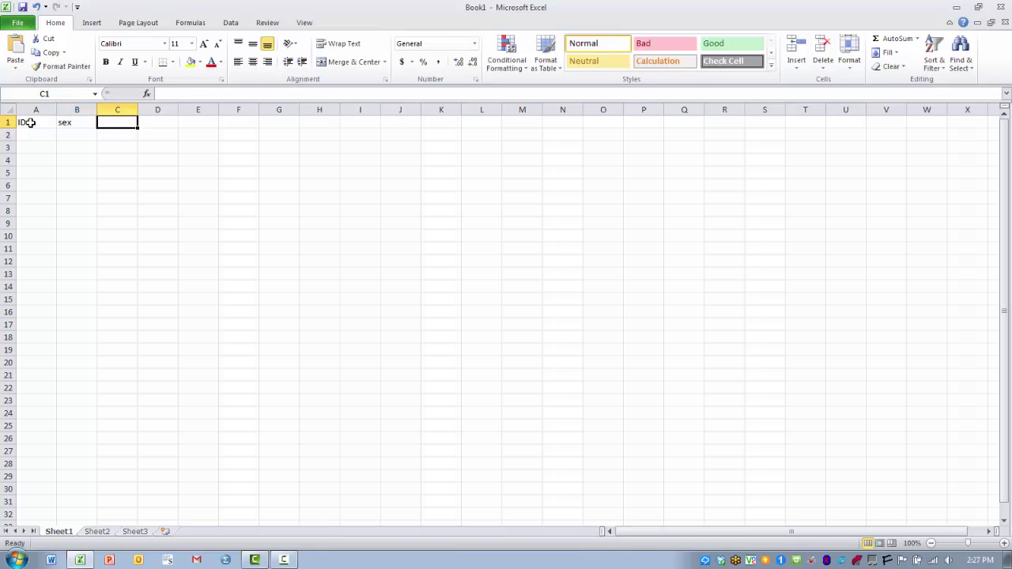
type("age")
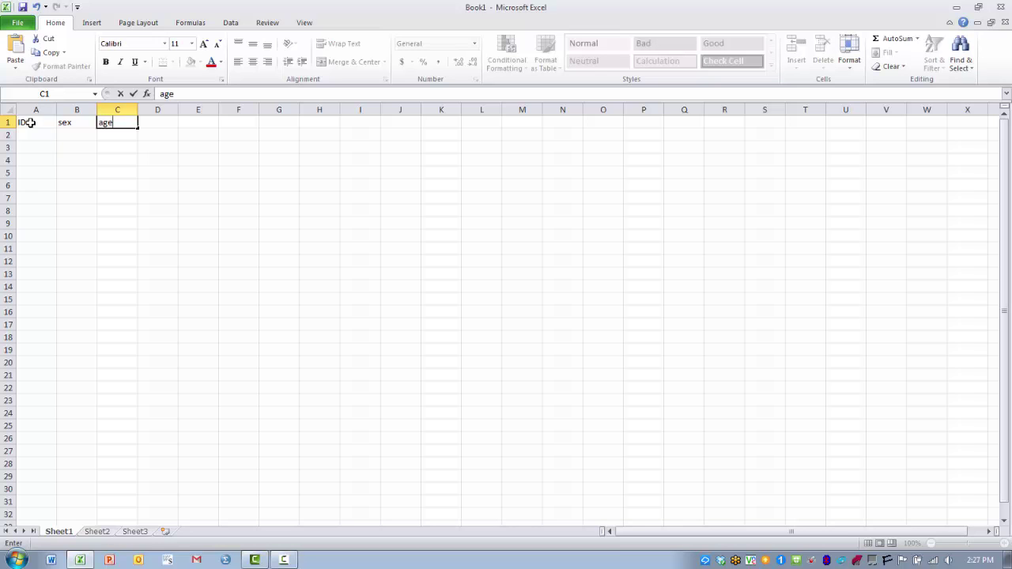
key("Return")
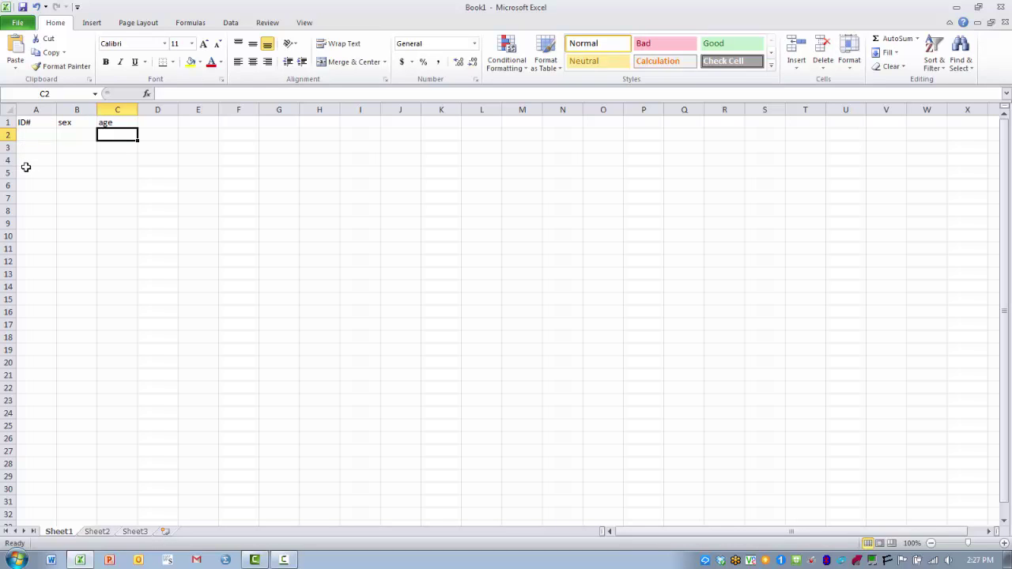
Fill row 2 with the first record: ID 1, sex 1, age 25
key("Left")
key("Left")
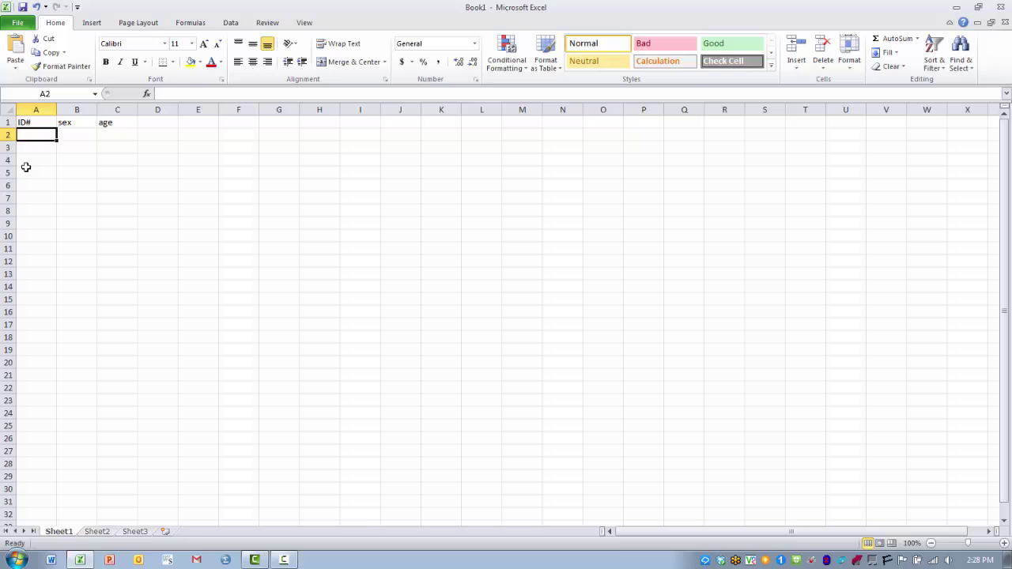
type("1")
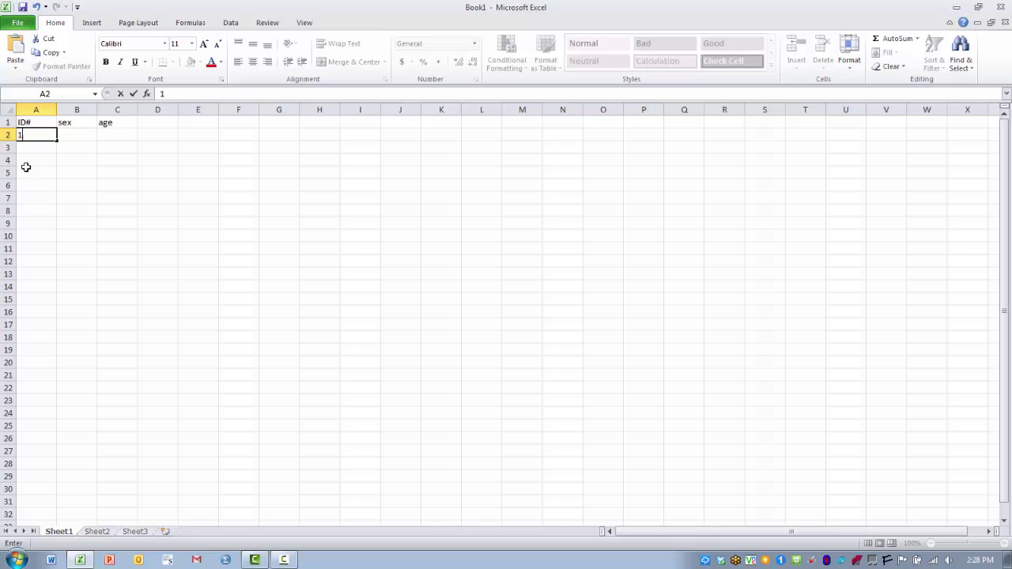
key("Return")
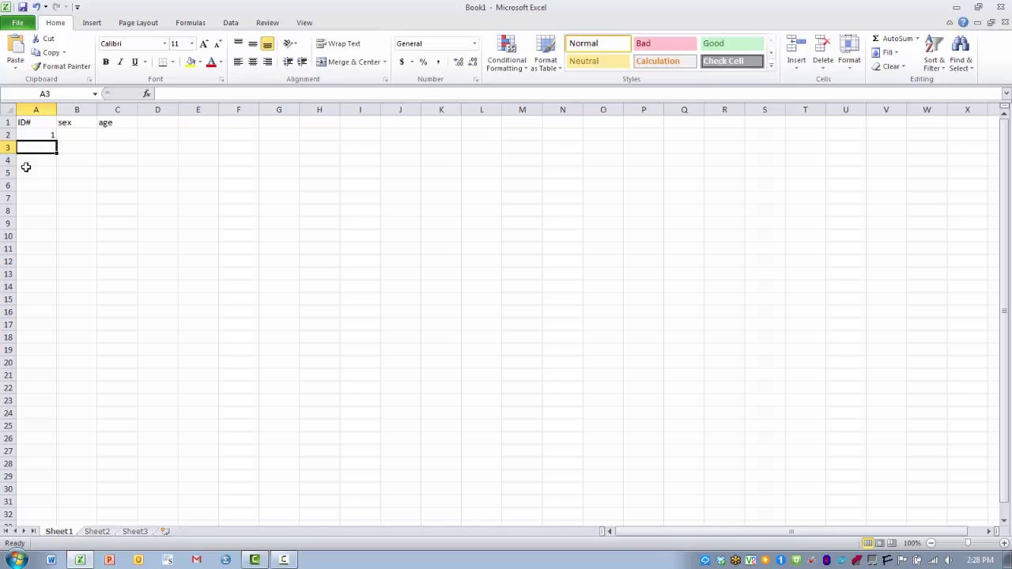
key("Up")
key("Right")
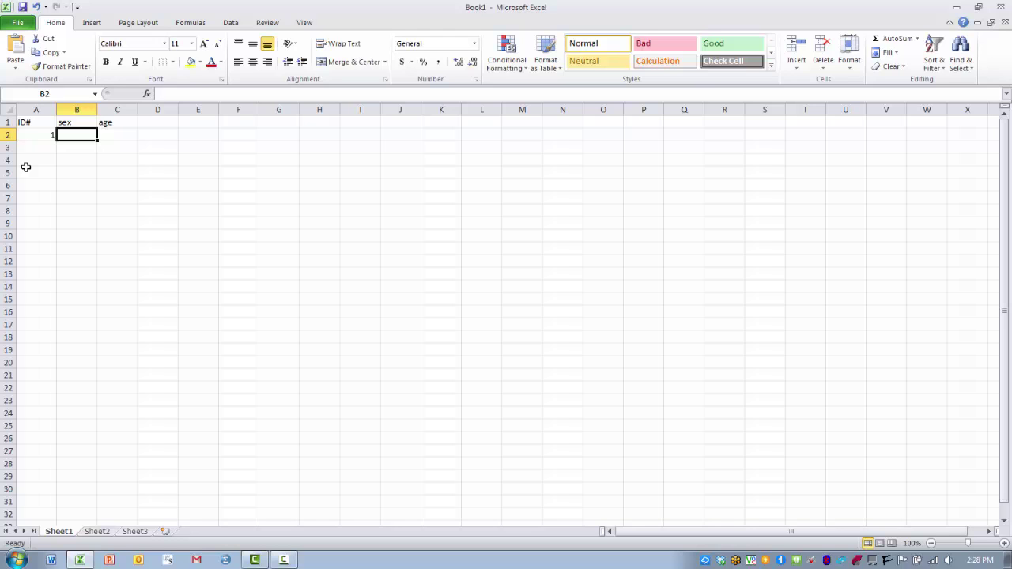
type("1")
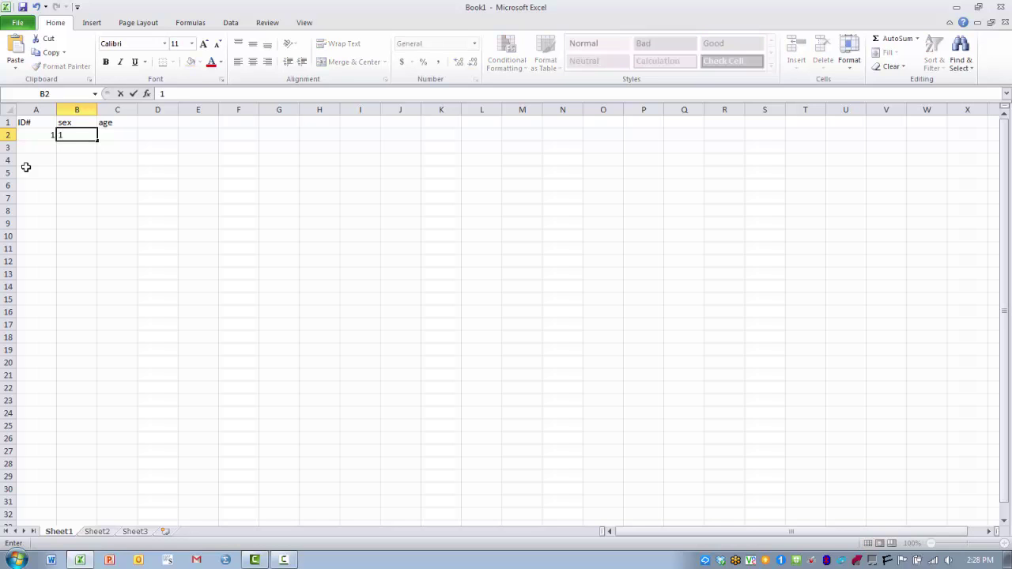
key("Tab")
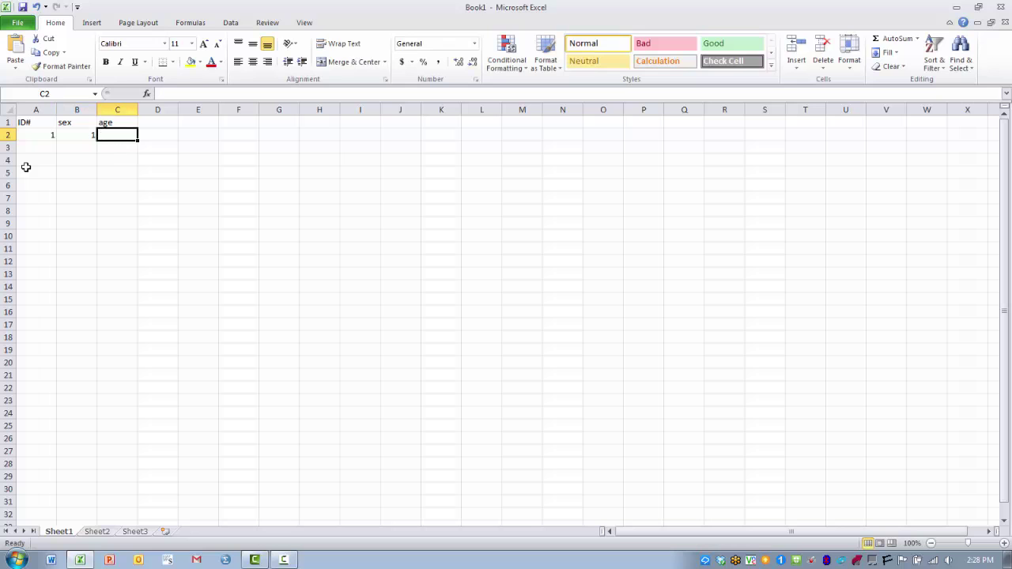
type("25")
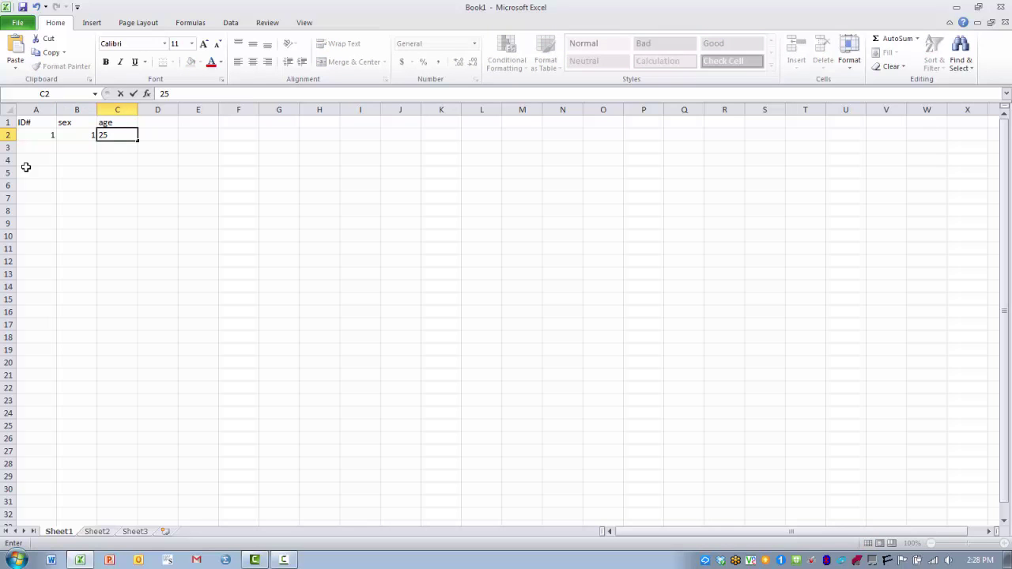
key("Down")
Fill row 3 with the second record: ID 2, sex 2, age 30
key("Left")
key("Left")
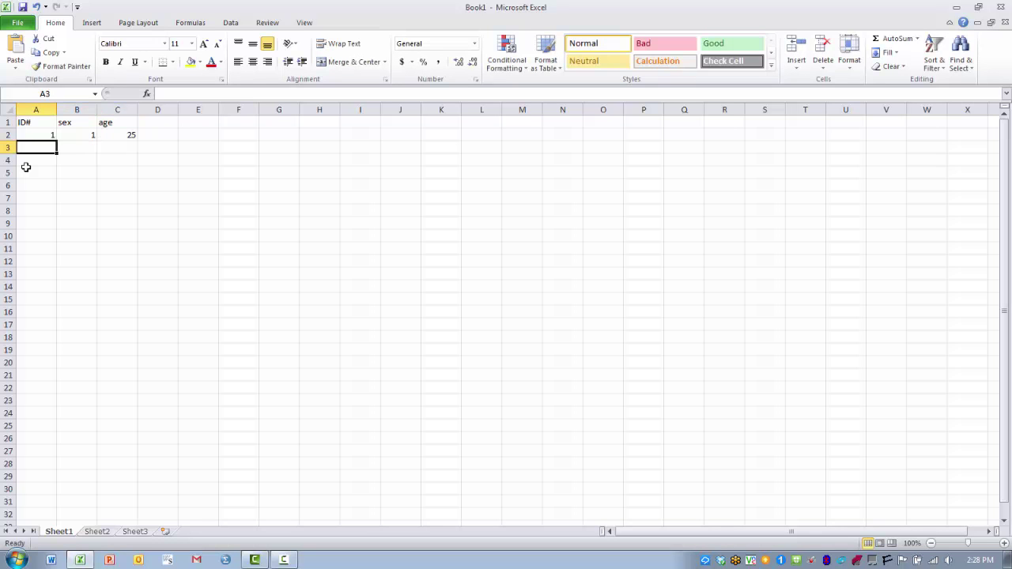
type("2")
key("Tab")
type("2")
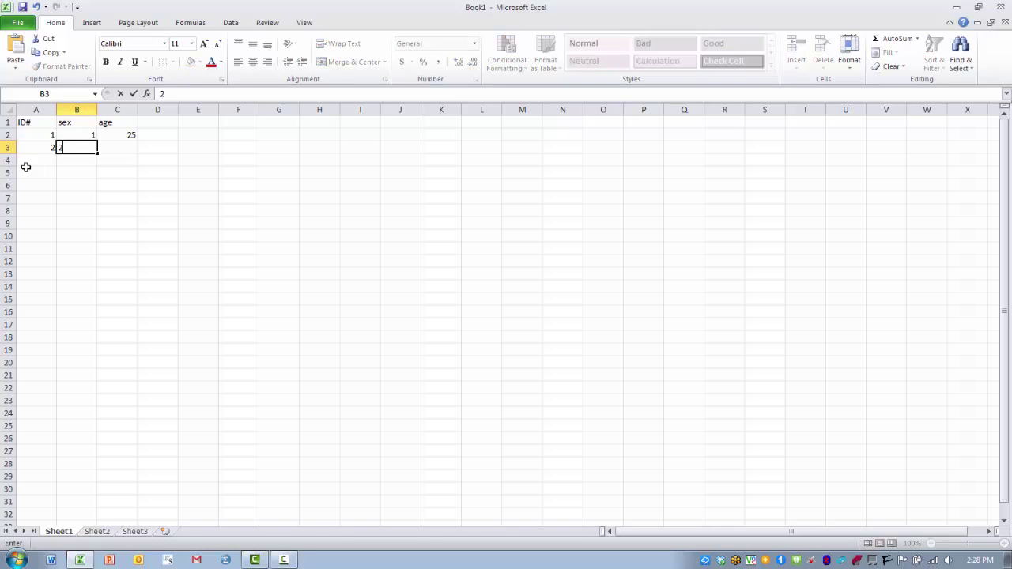
key("Tab")
type("30")
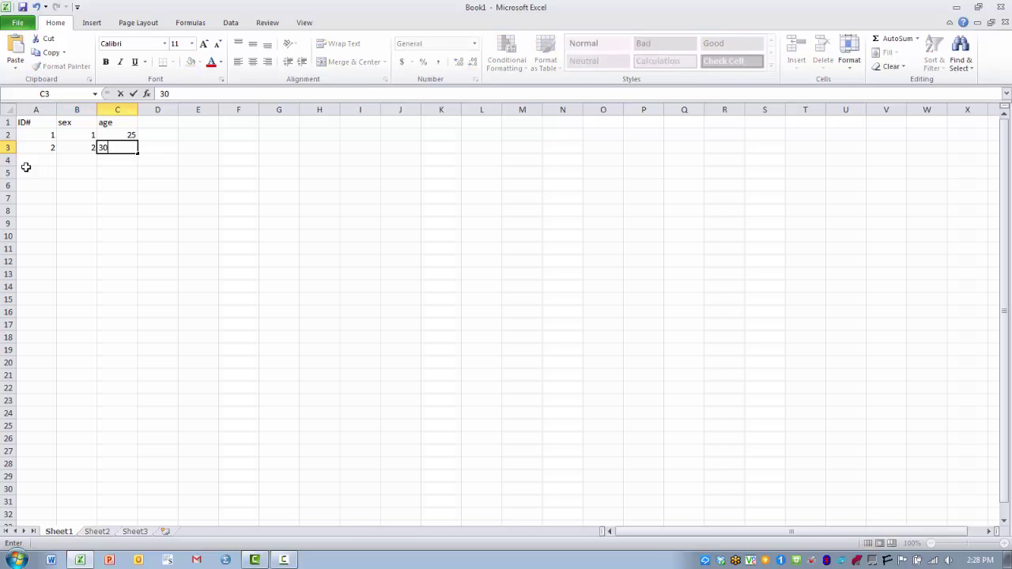
key("Return")
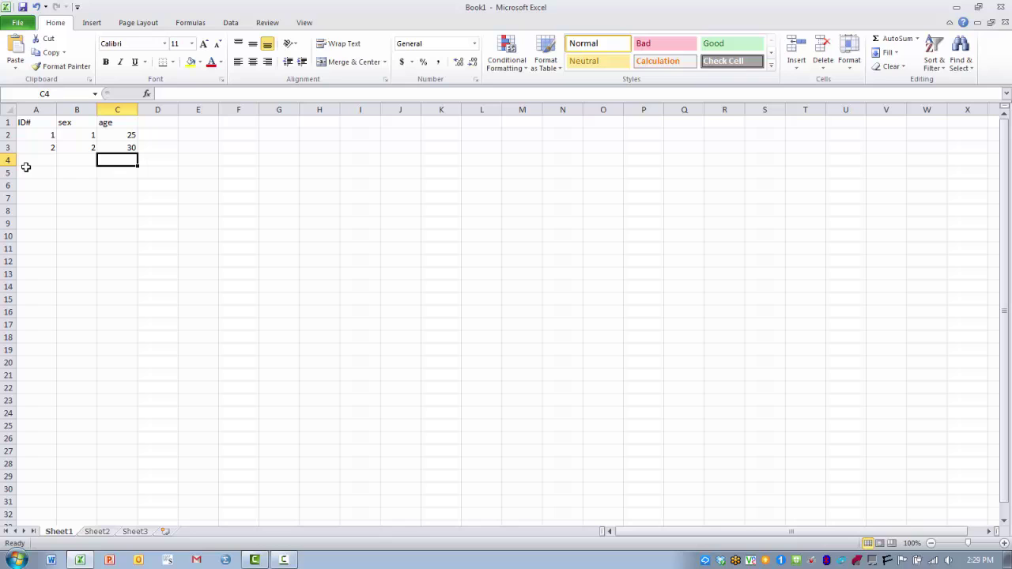
Add the headers 'state of residence' in D1 and 'weight' in E1
key("Up")
key("Up")
key("Up")
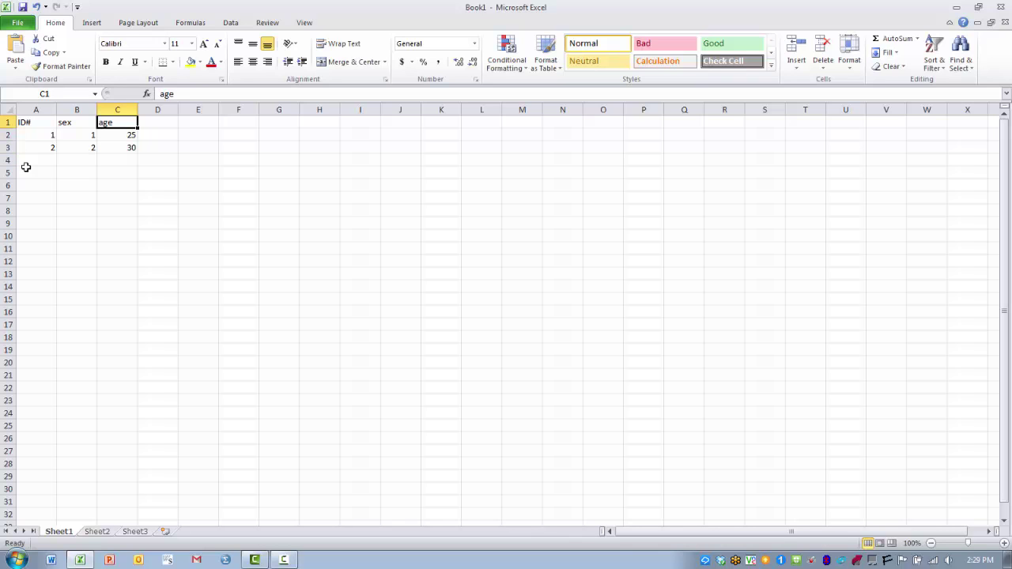
key("Right")
type("state")
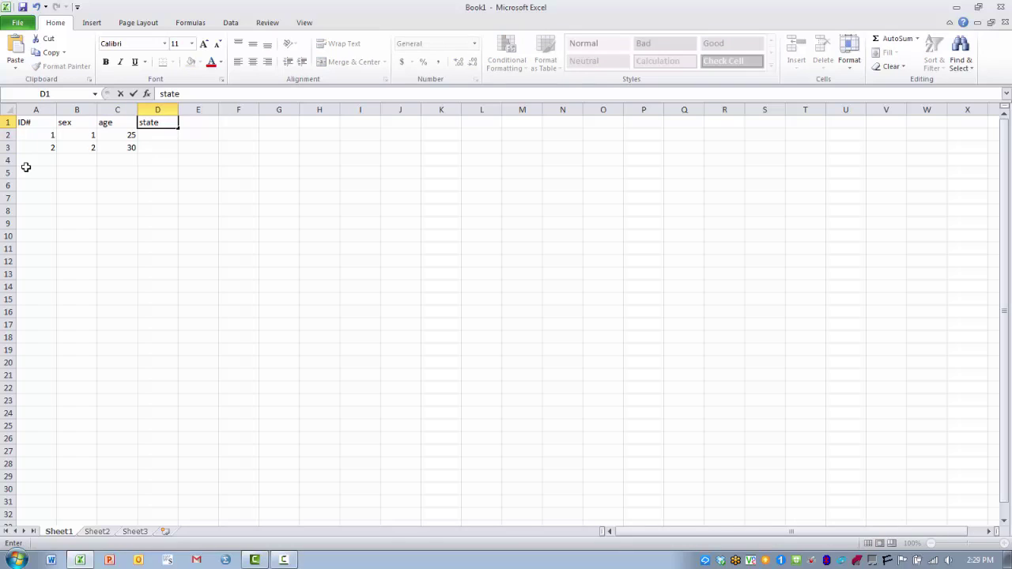
type(" of residence")
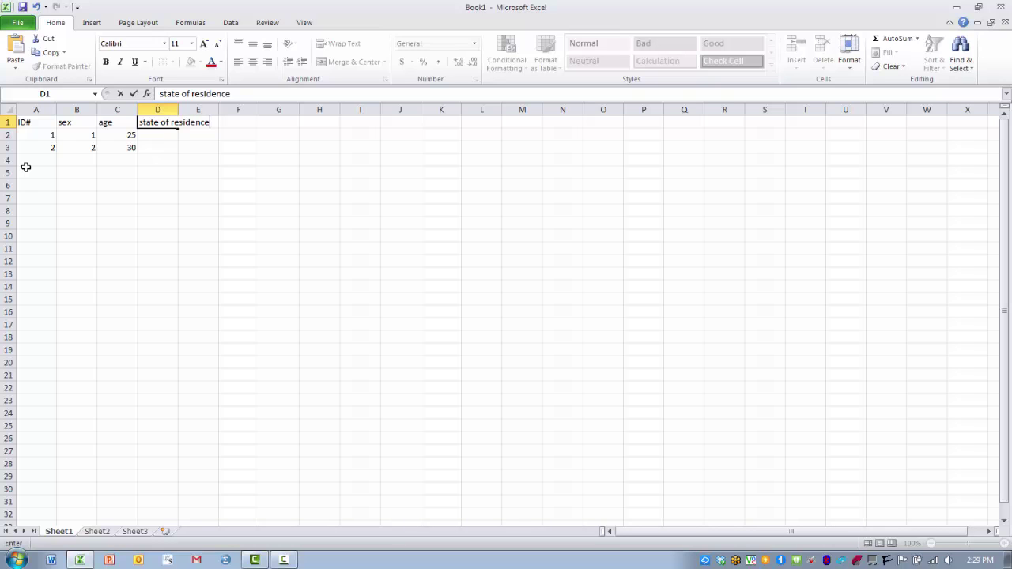
key("Tab")
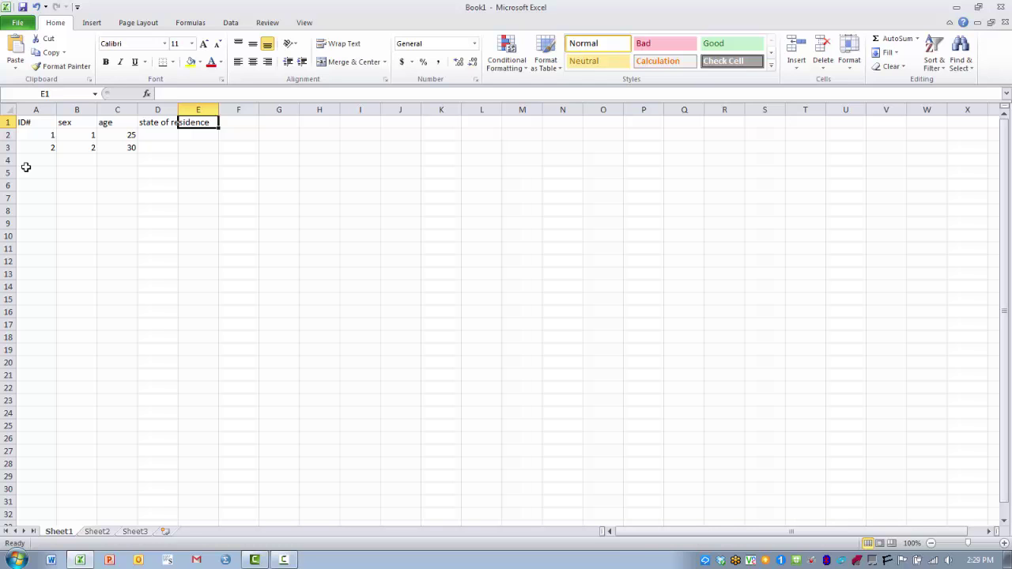
type("weight")
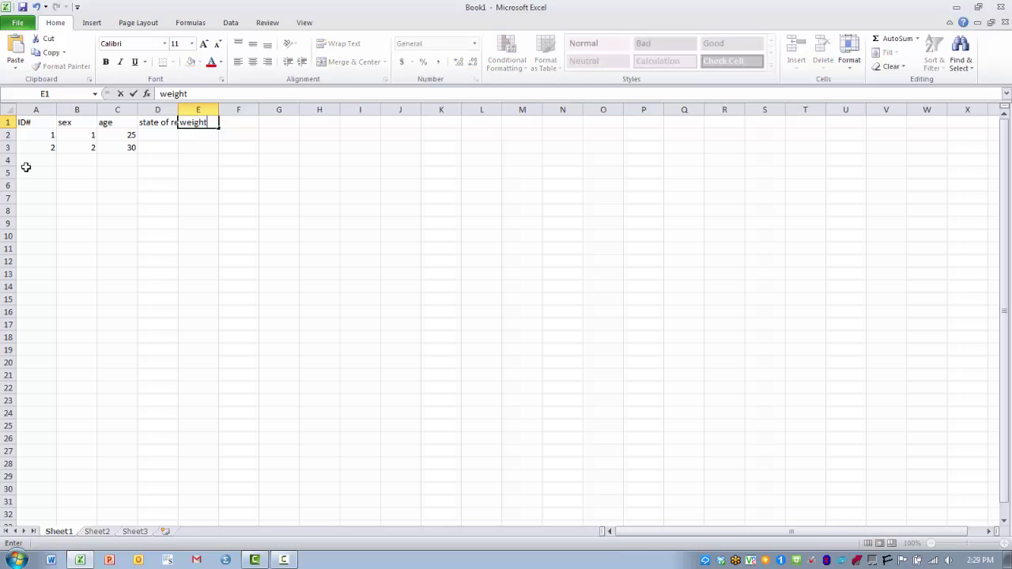
key("Tab")
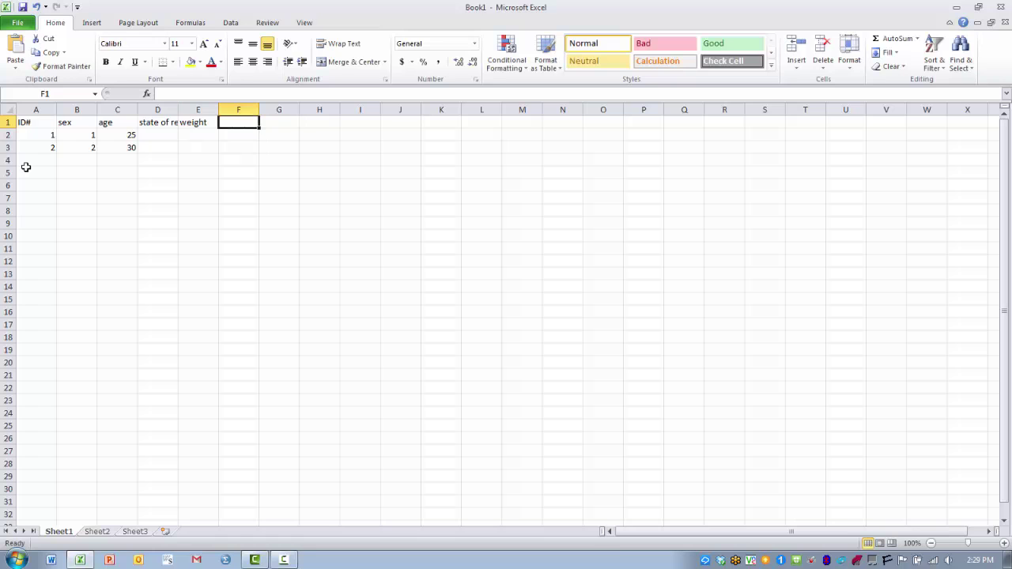
AutoFit column D so the full 'state of residence' header is visible
left_click(850, 70)
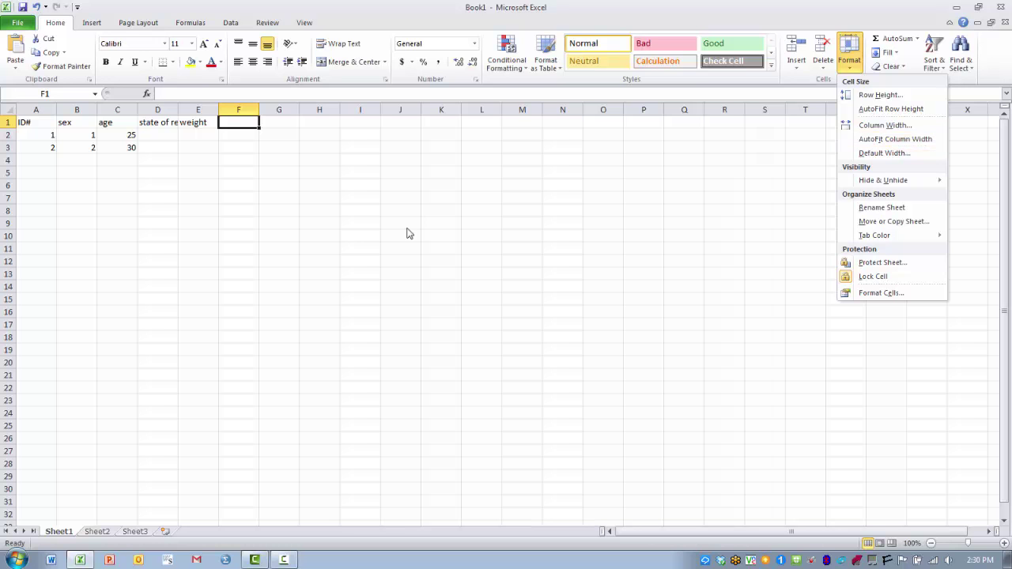
key("Escape")
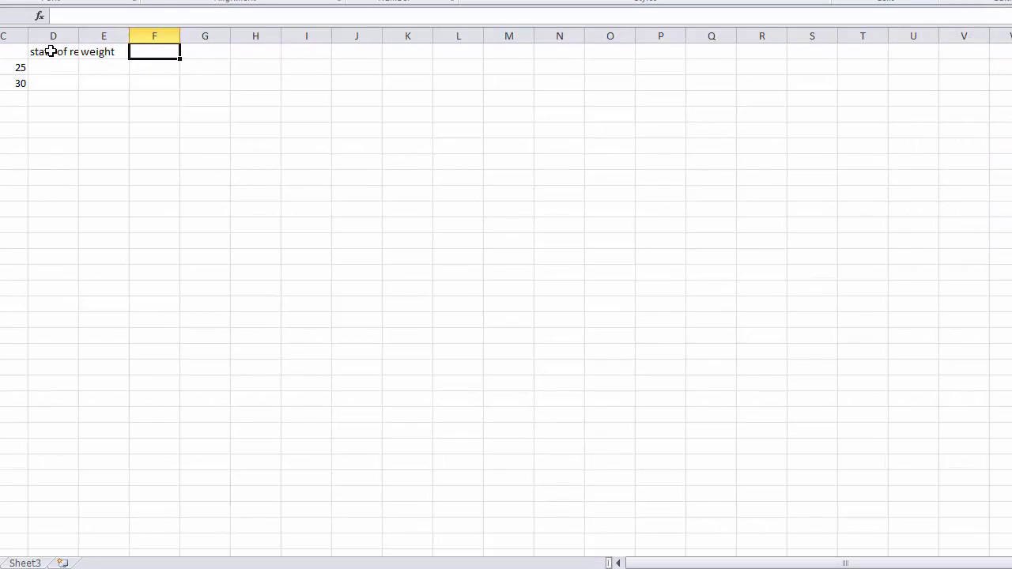
left_click(51, 52)
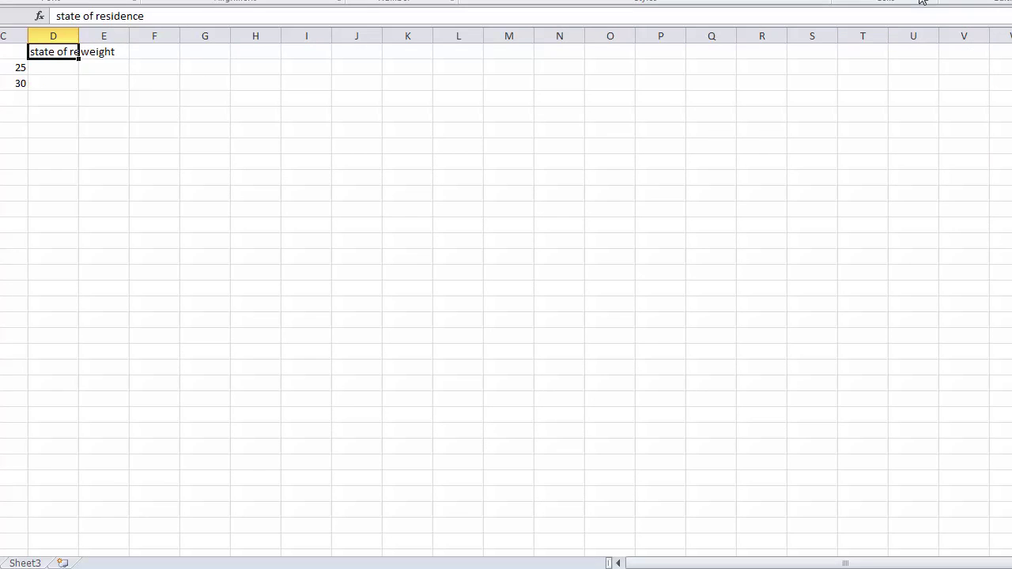
key("alt+h")
key("o")
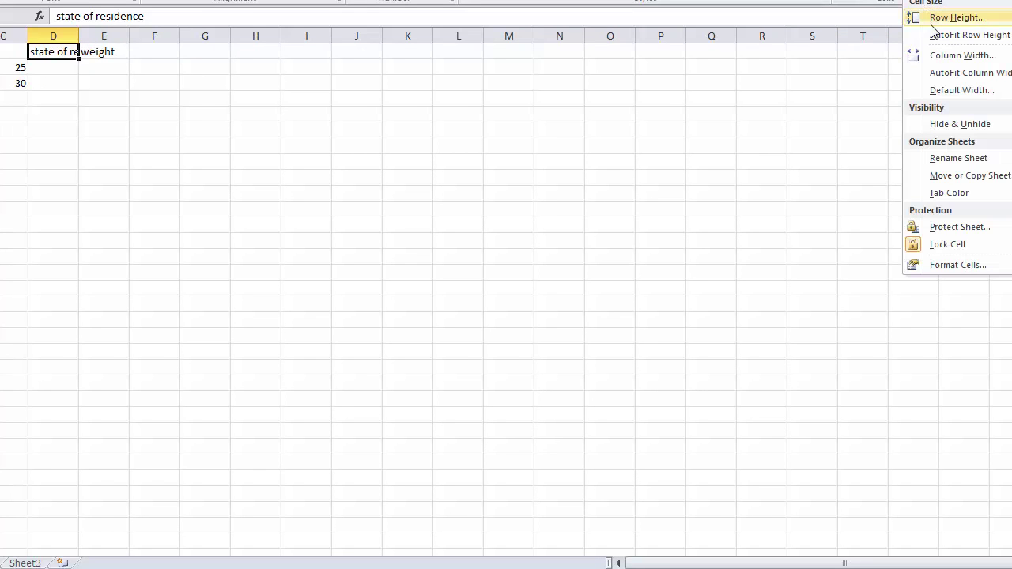
left_click(940, 73)
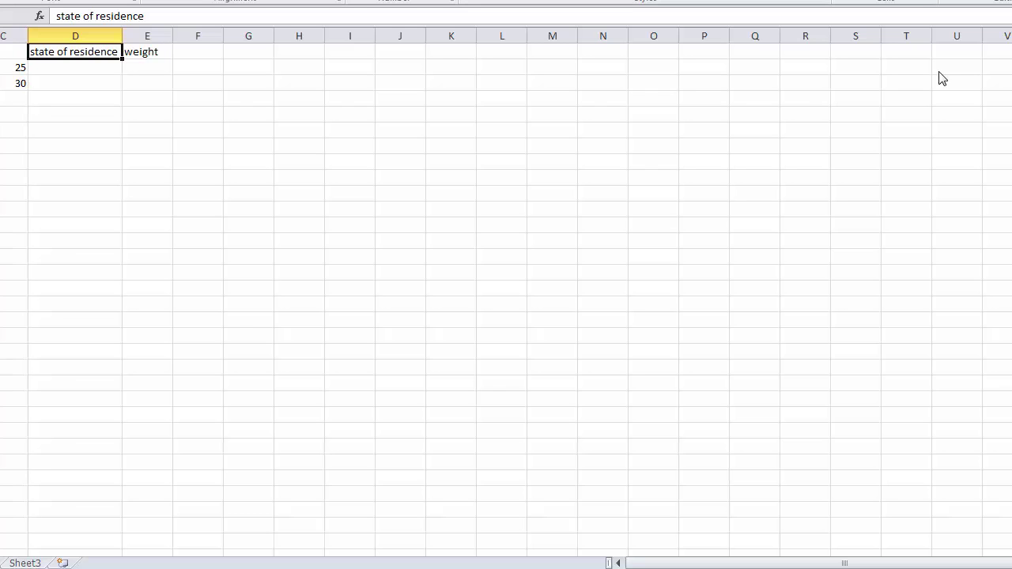
key("Down")
key("Right")
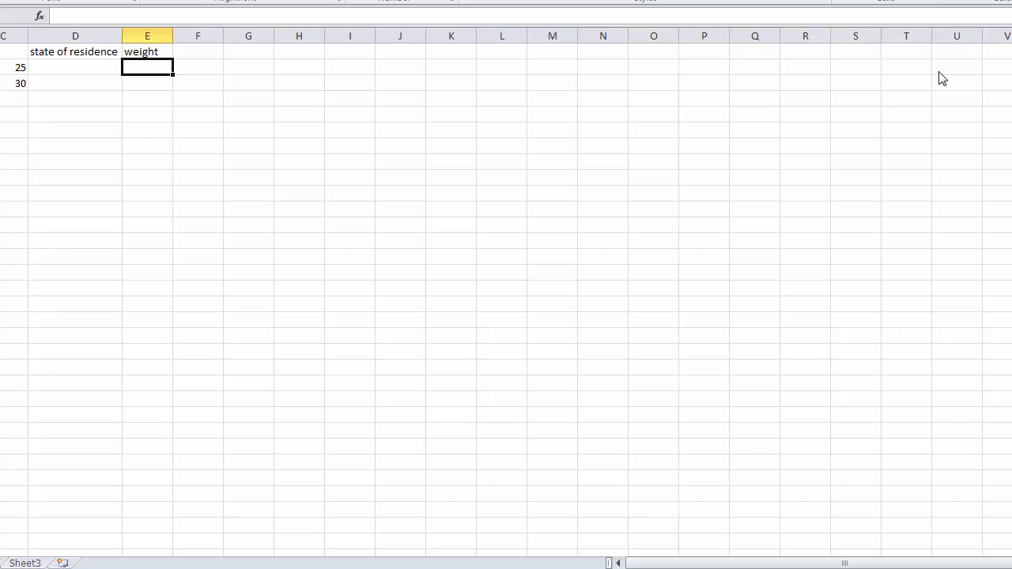
Enter the weight value 125.3695 in cell E2
type("125.3695")
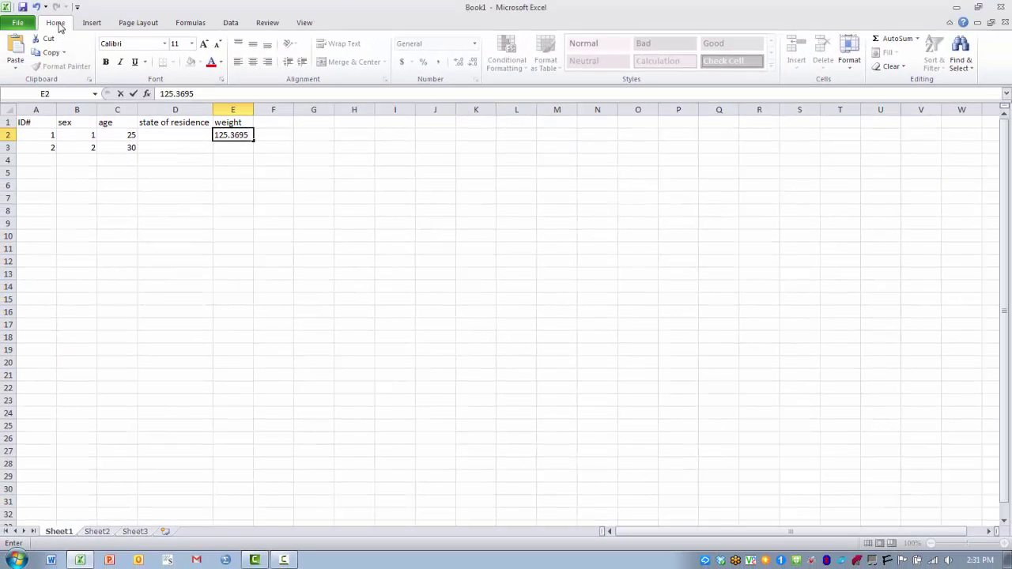
left_click(176, 160)
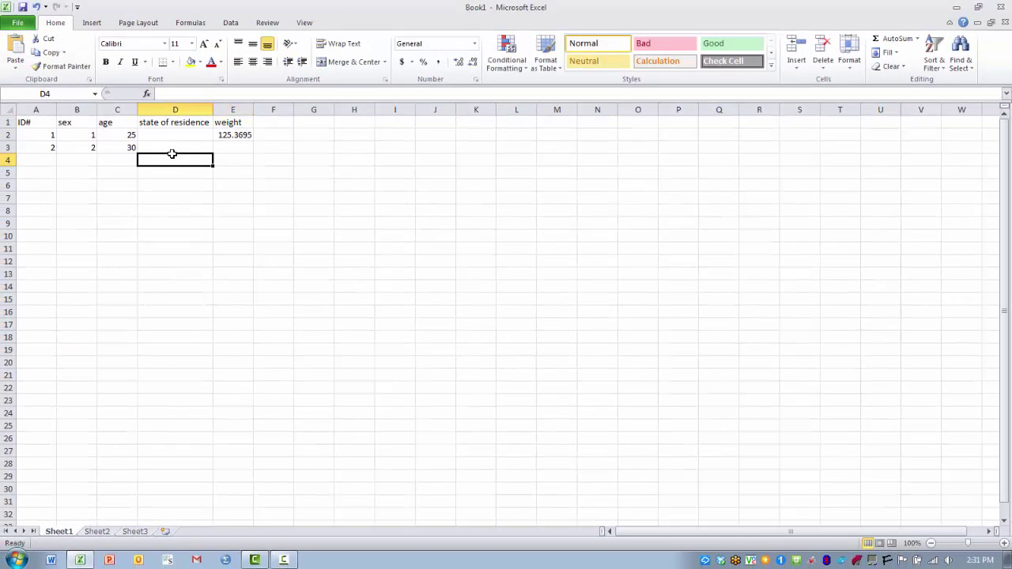
Give cell D4 a Number format with 1 decimal place and no thousands separator
left_click(475, 81)
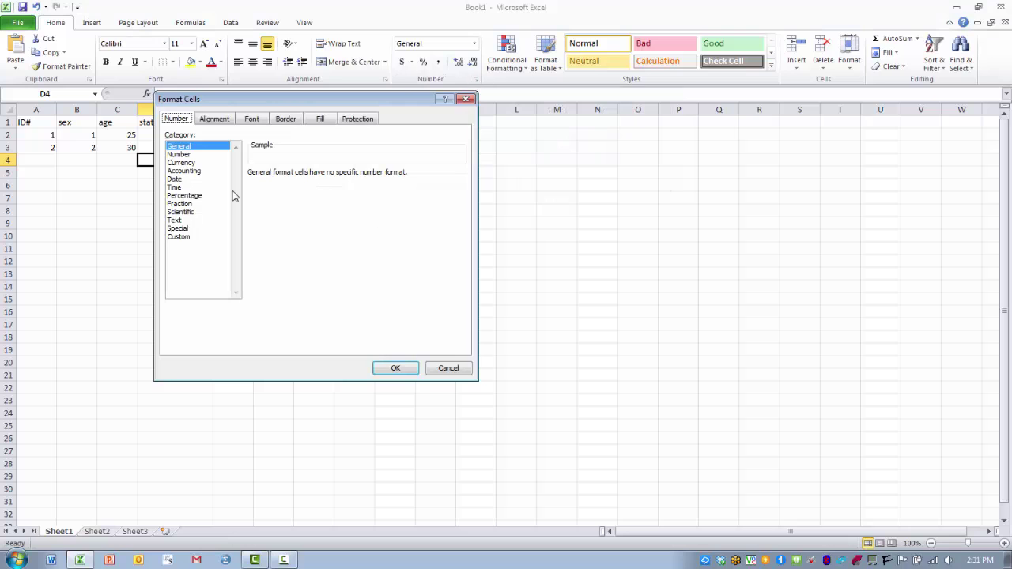
left_click(179, 154)
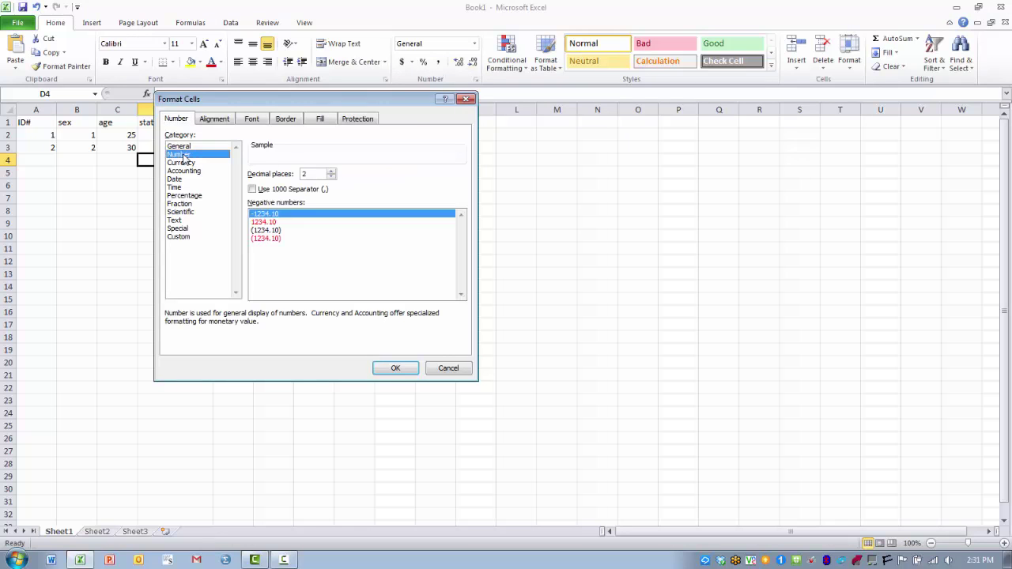
left_click(332, 179)
left_click(252, 189)
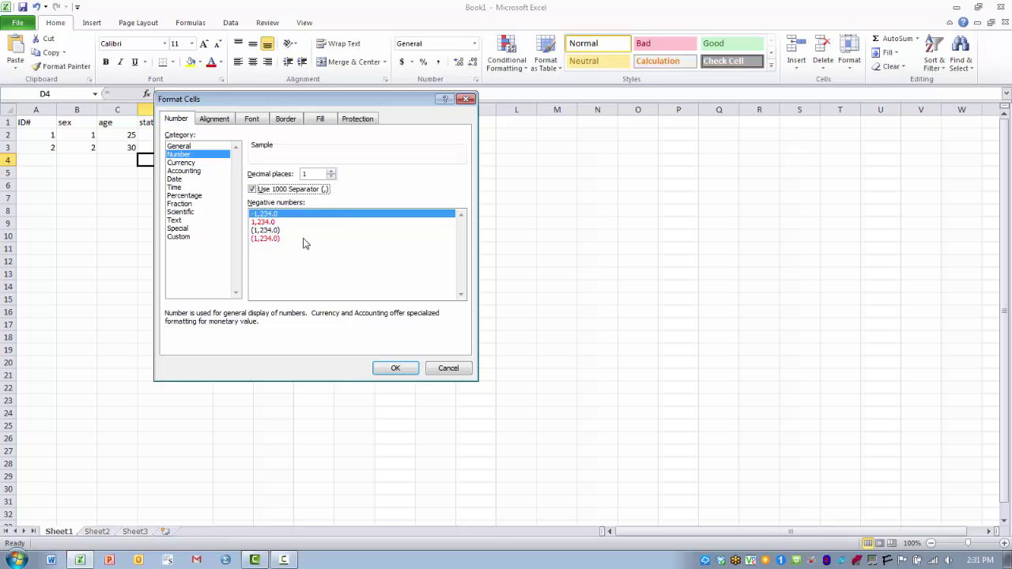
left_click(259, 193)
left_click(388, 368)
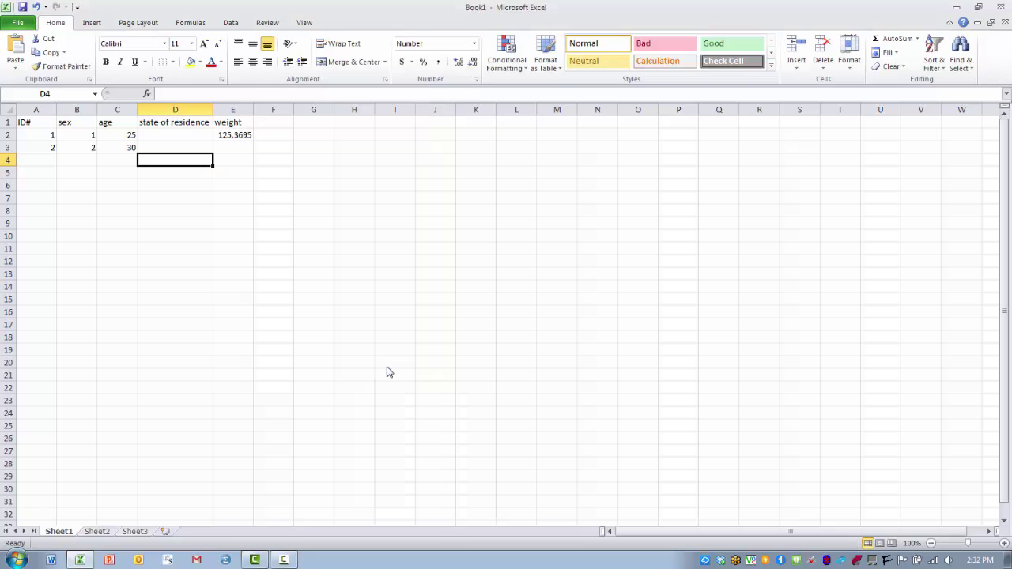
Format E2 as Number with 1 decimal place so the weight displays 125.4
left_click(232, 136)
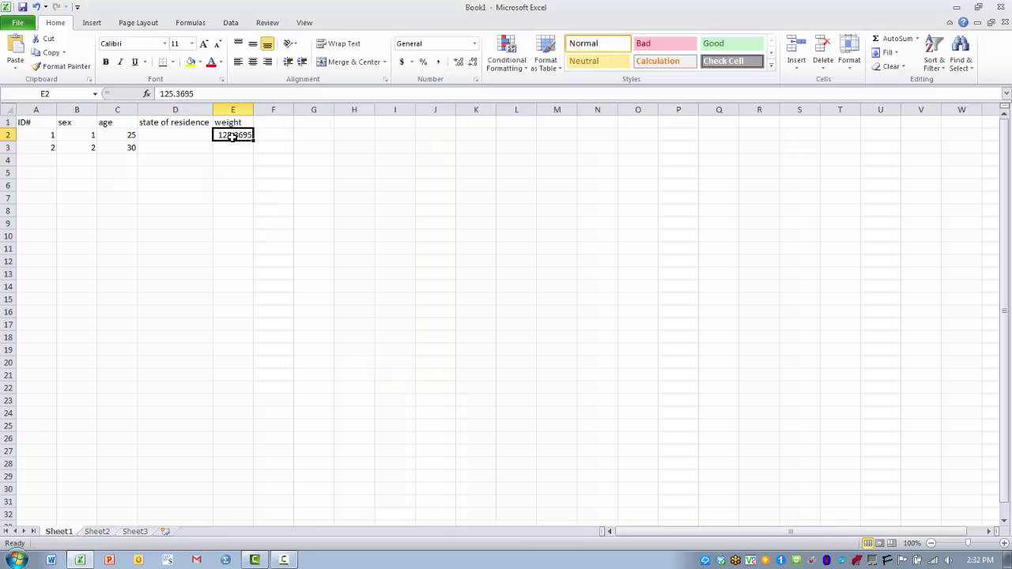
left_click(475, 80)
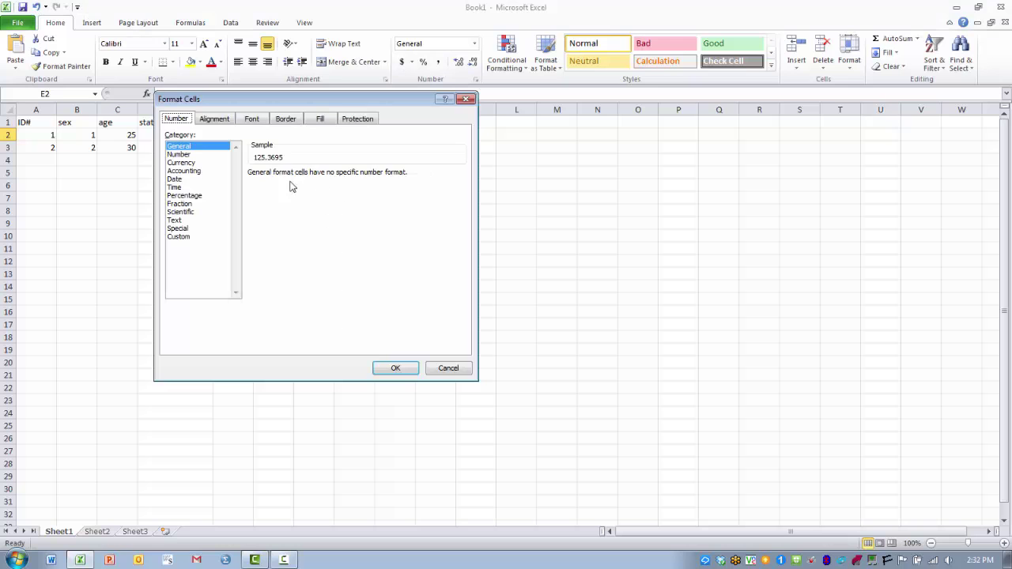
left_click(188, 155)
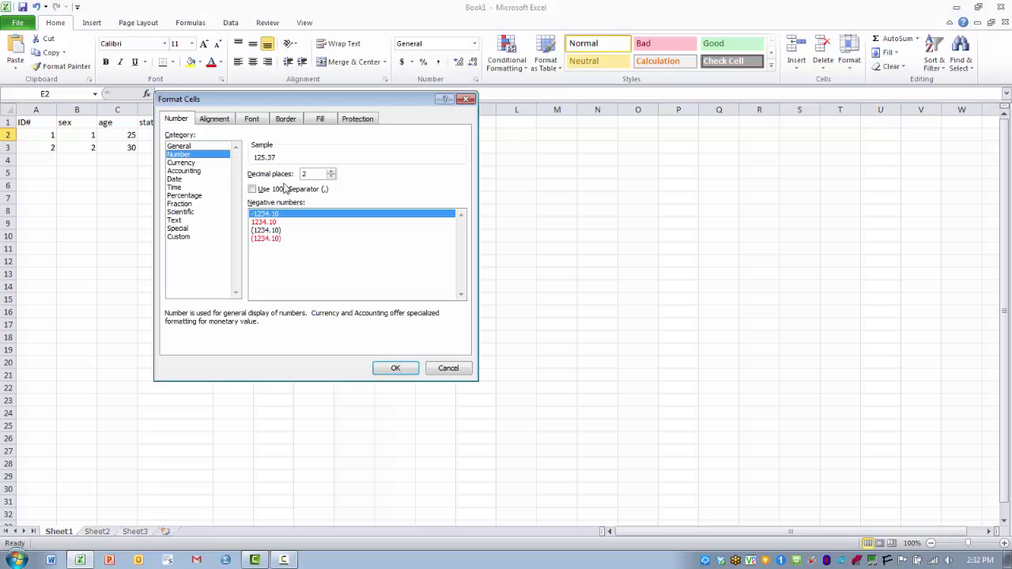
left_click(331, 178)
left_click(389, 369)
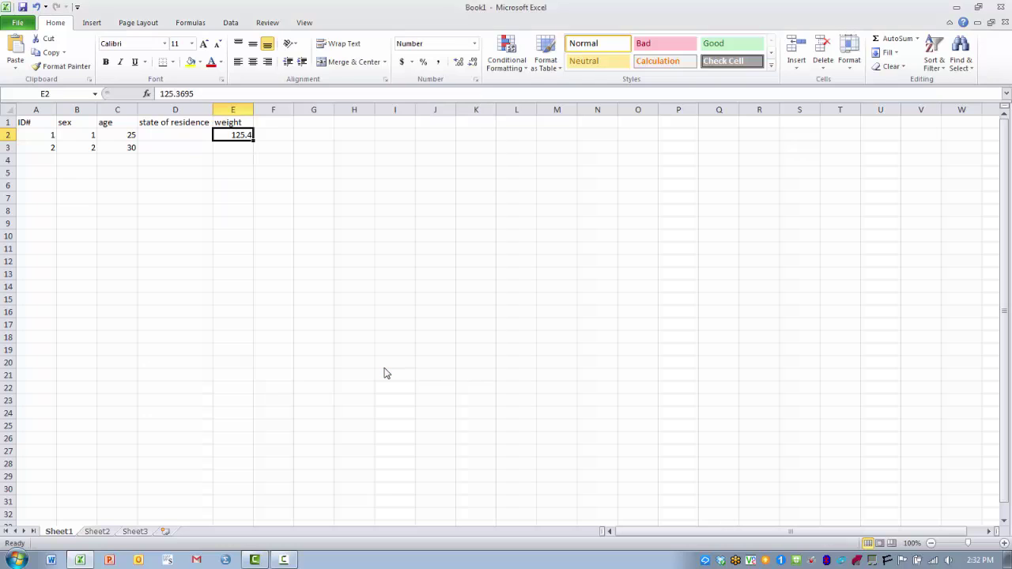